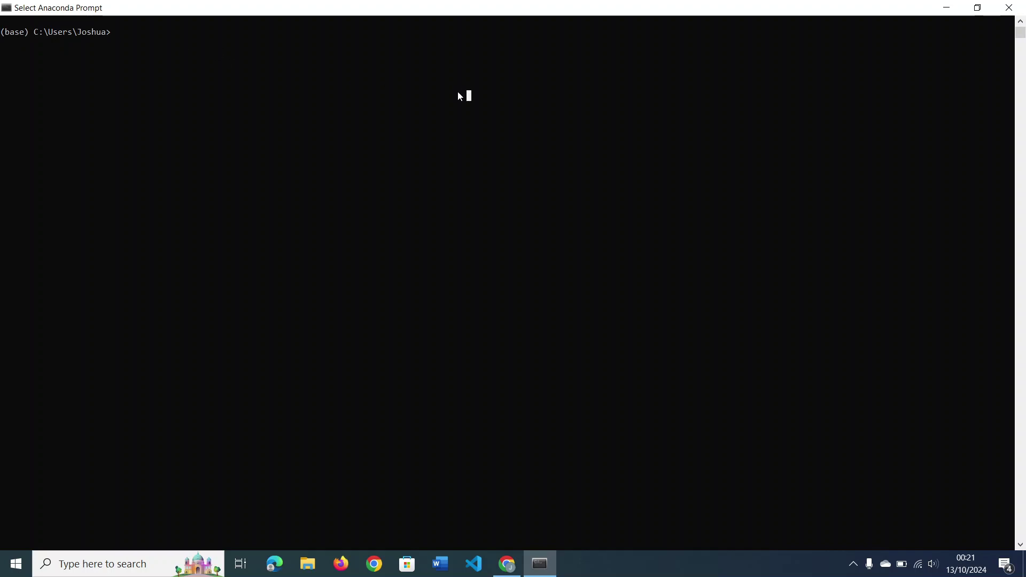
type("conda ")
type("create")
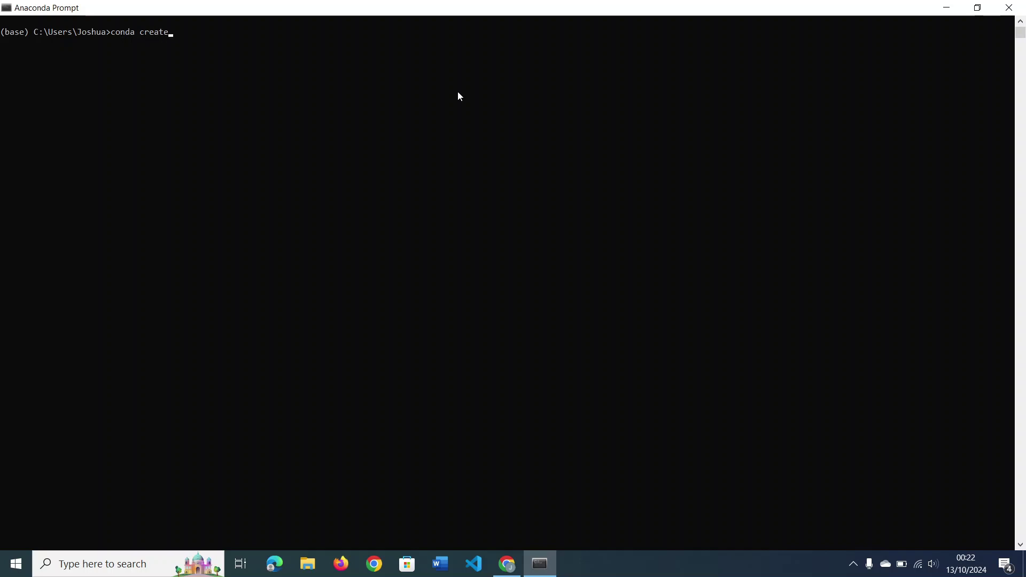
type("--name")
type(" tutorial ")
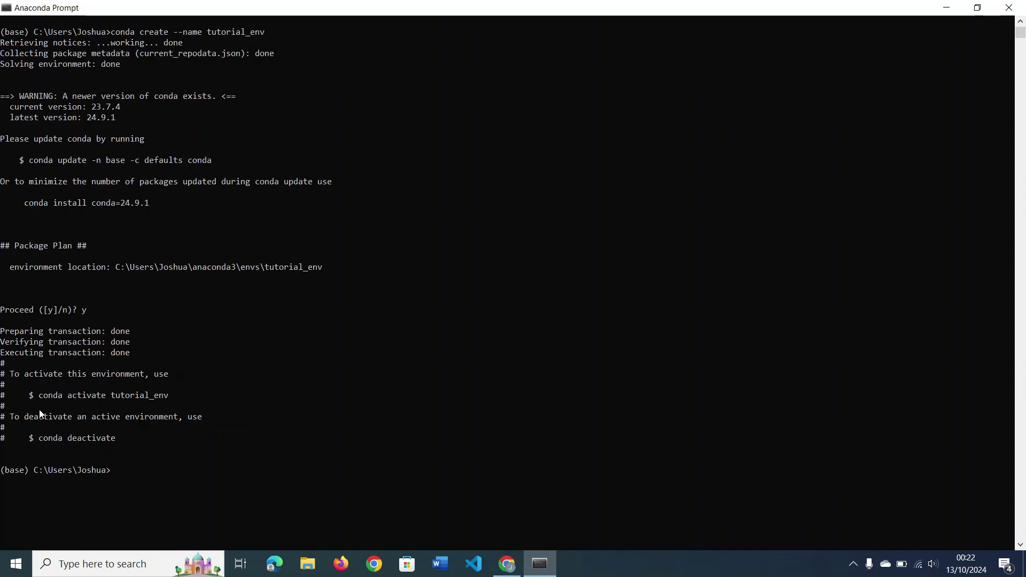
Step: Copy the suggested 'conda activate tutorial_env' command and run it at the prompt
left_click_drag(40, 399, 169, 401)
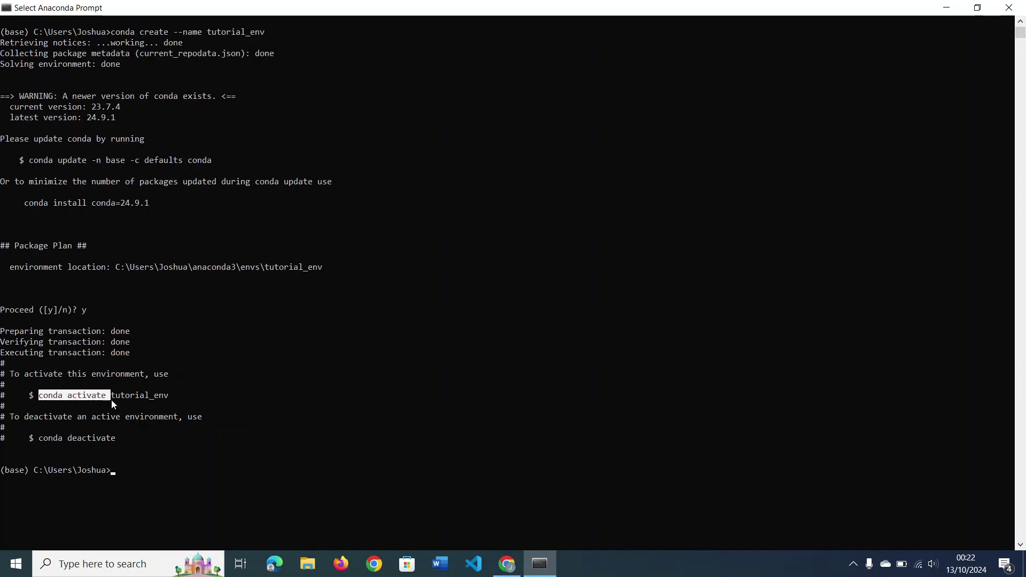
right_click(169, 401)
right_click(173, 425)
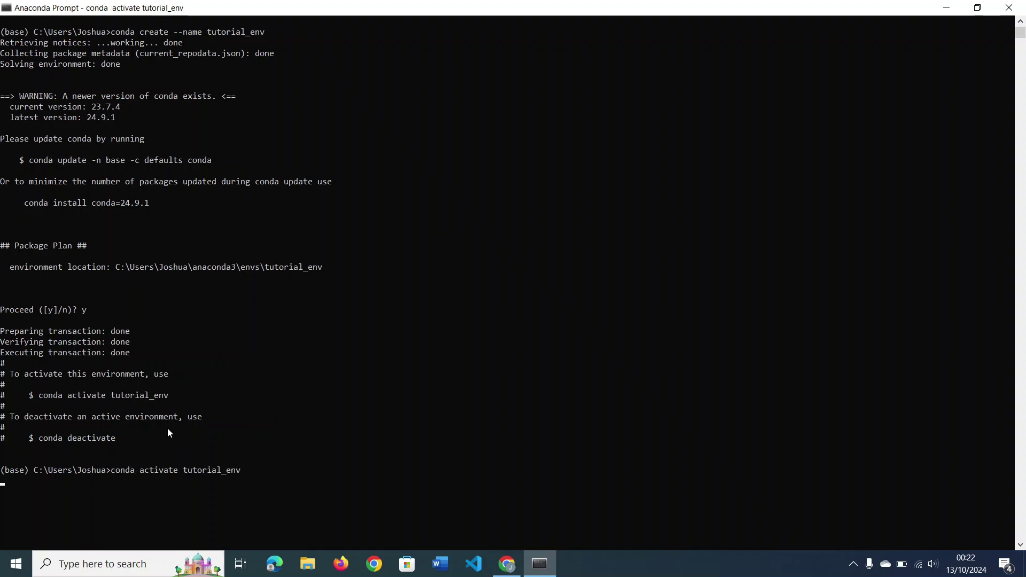
key("Return")
scroll(205, 397, "down", 2)
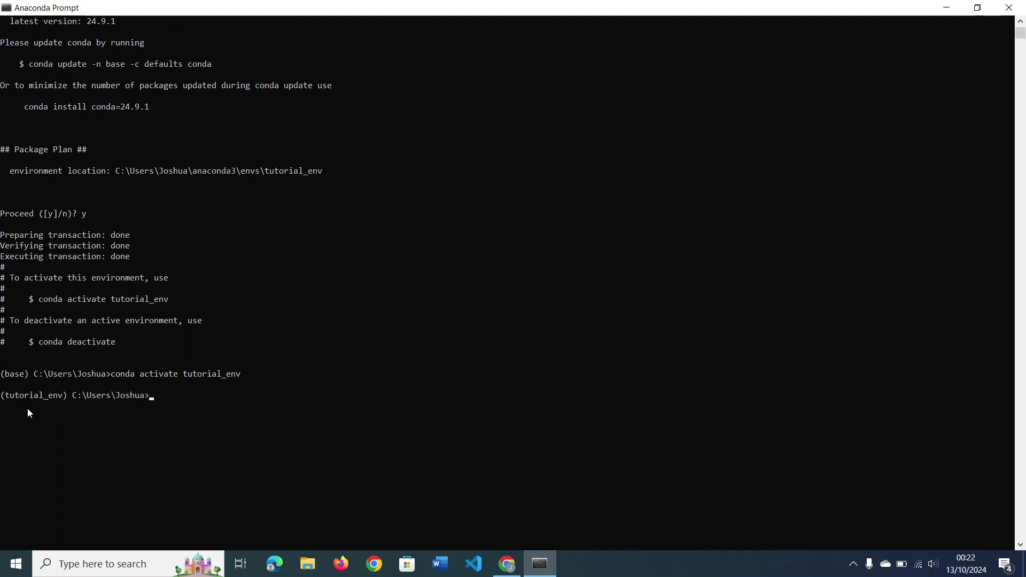
left_click(166, 395)
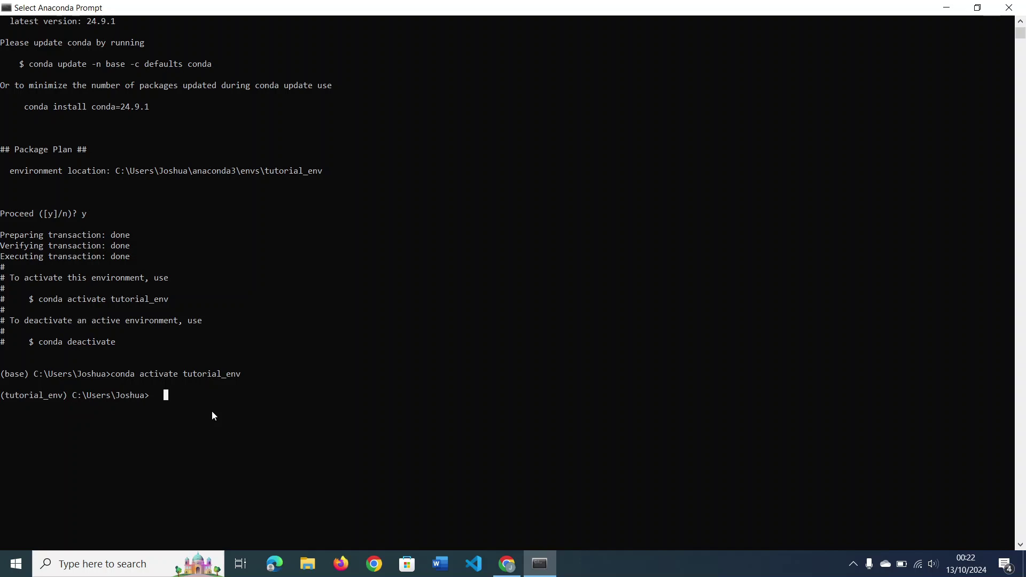
type("spyder")
Step: Run 'spyder' in tutorial_env and get the 'not recognized' error
key("Return")
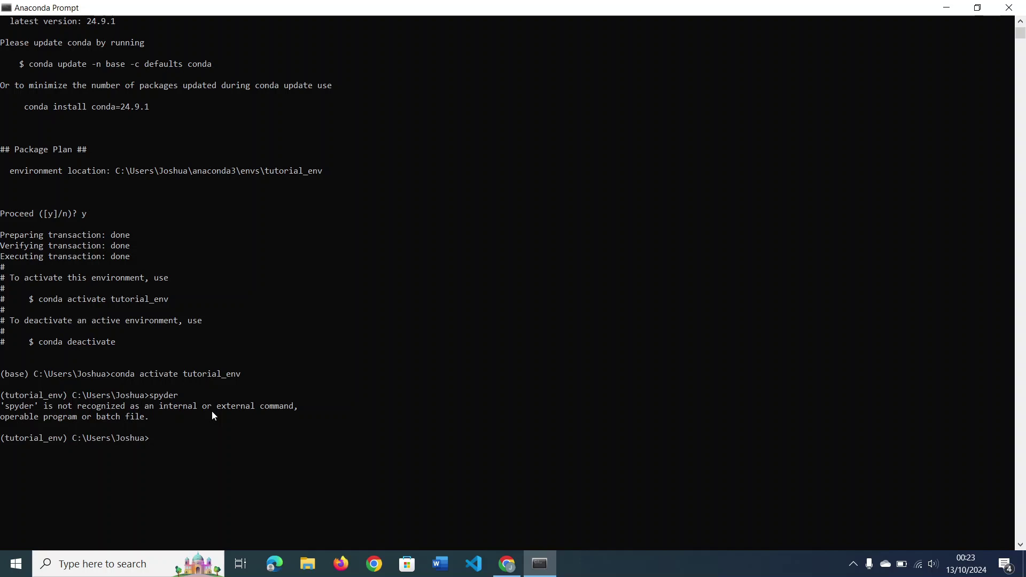
type("conda install spyder")
Step: Run 'conda install spyder' in tutorial_env until it reports done
key("Return")
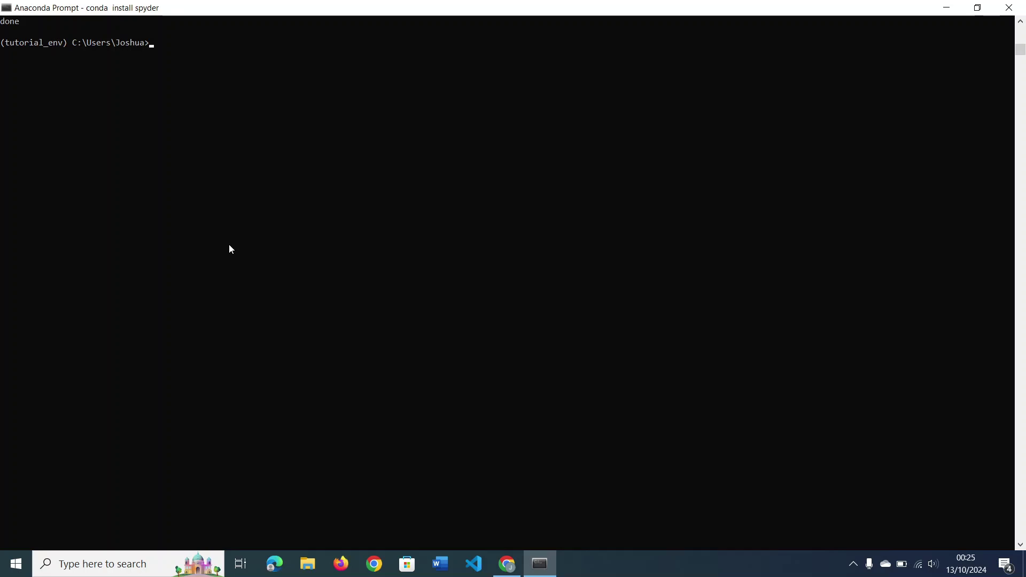
type("spyder")
Step: Run 'spyder' from tutorial_env to open the temp.py editor and IPython console
key("Return")
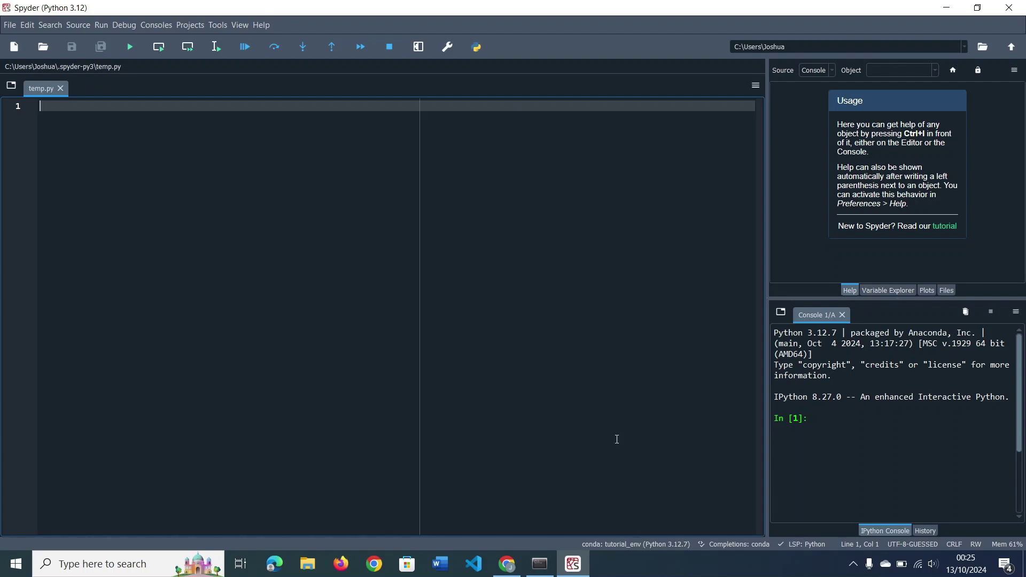
type("print")
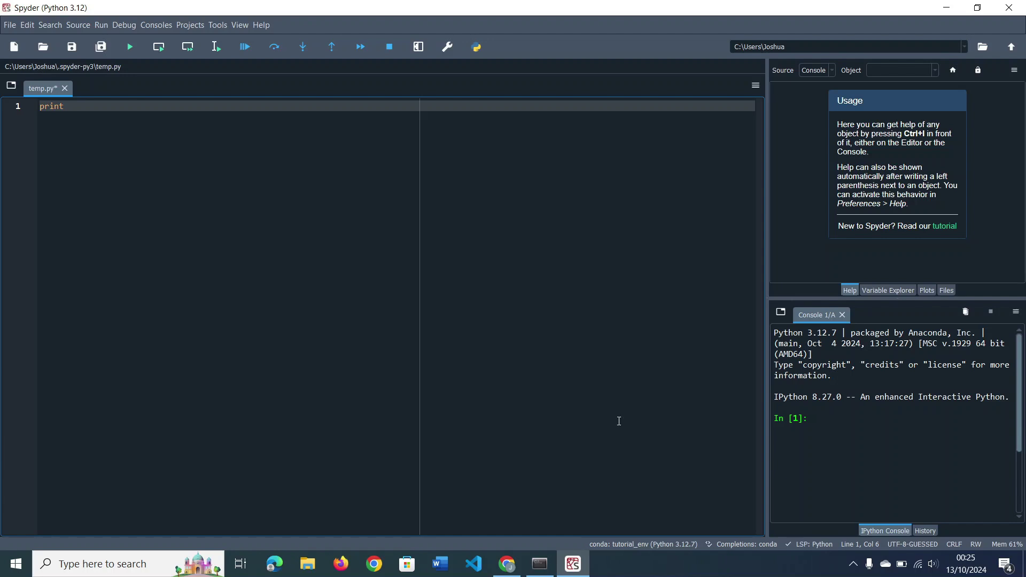
type("(")
type("\"Hello wo")
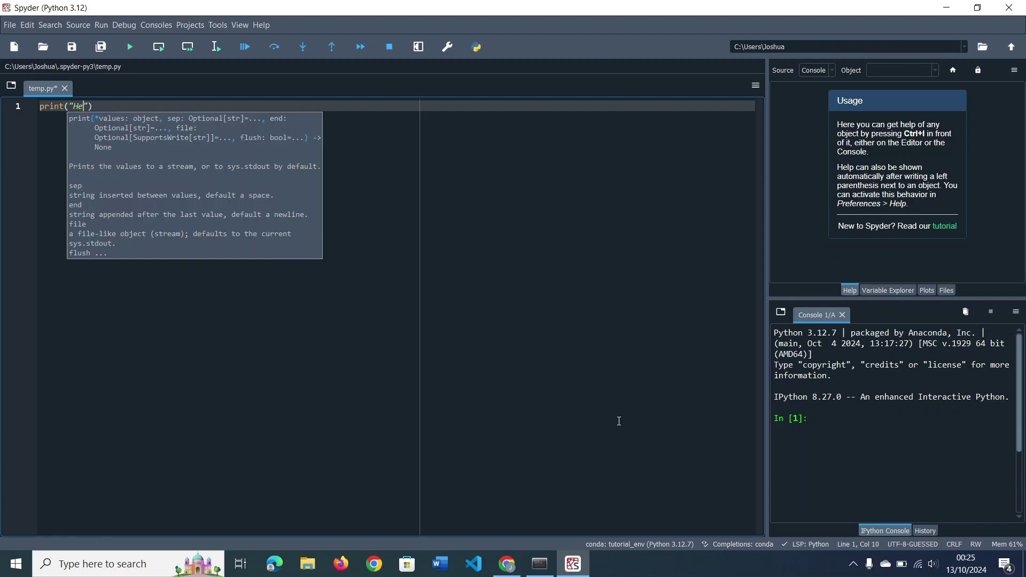
type("rld!")
left_click(130, 46)
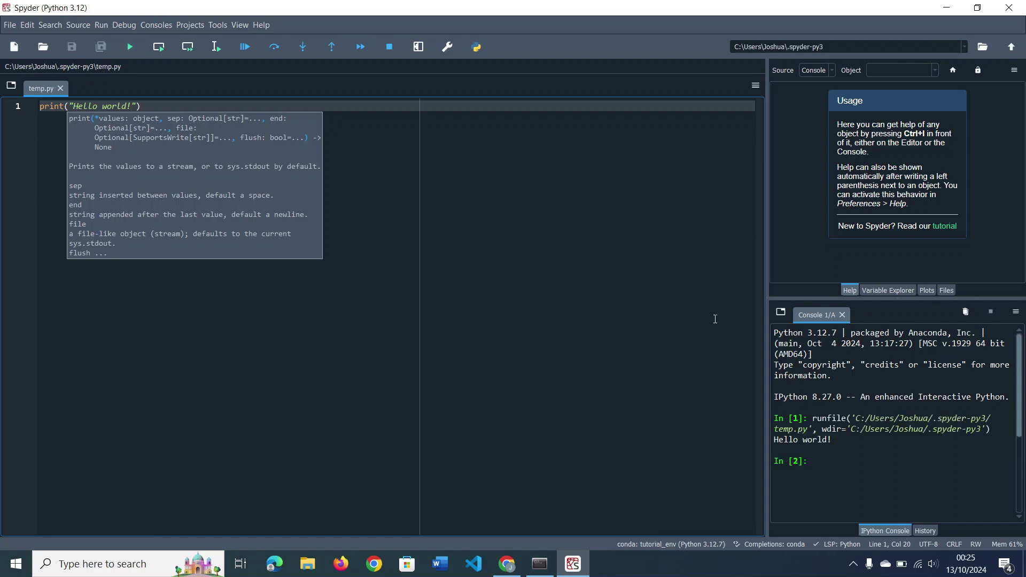
left_click_drag(835, 441, 774, 440)
left_click(838, 442)
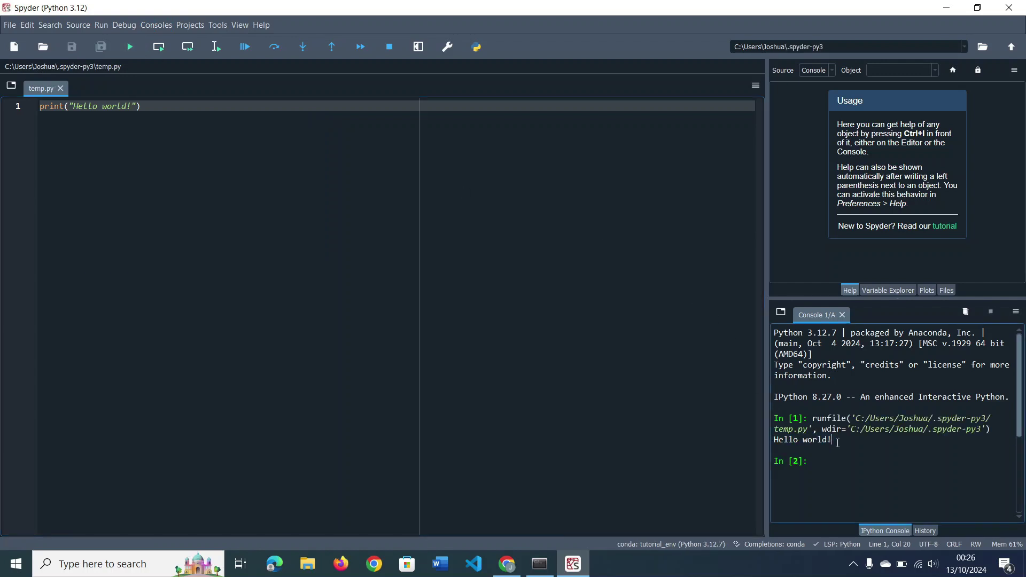